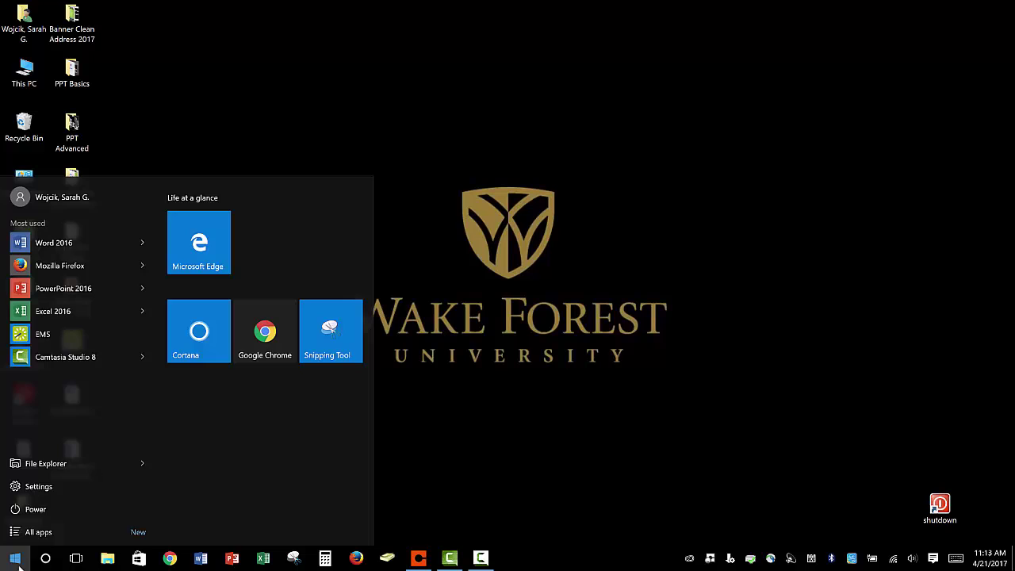
- Search the Start menu for 'crash' to find the Code42 CrashPlan app
{"action": "type", "text": "crash"}
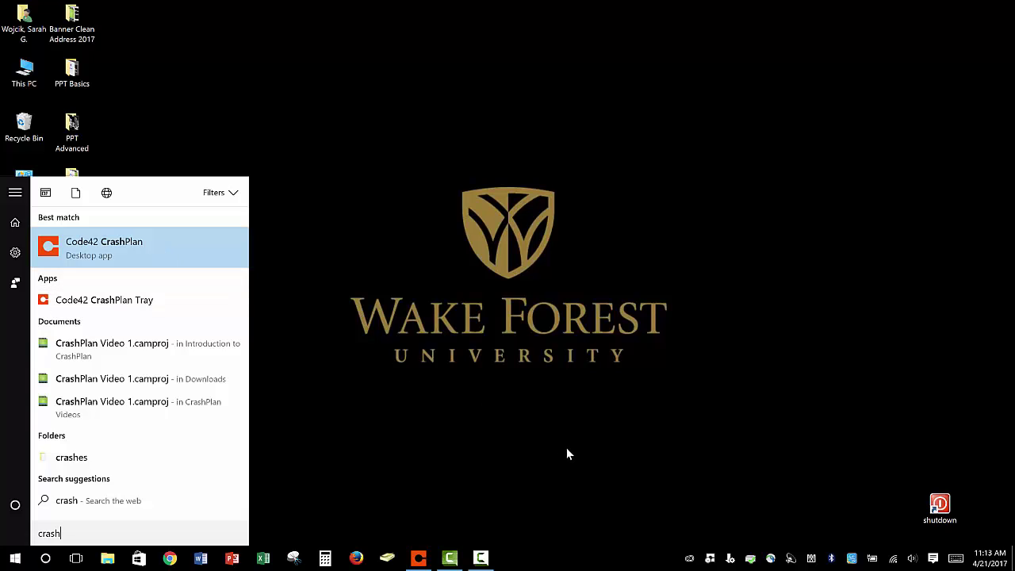
- From the CrashPlan tray status window's quick actions, launch the full Code42 CrashPlan application
{"action": "left_click", "coordinate": [710, 559]}
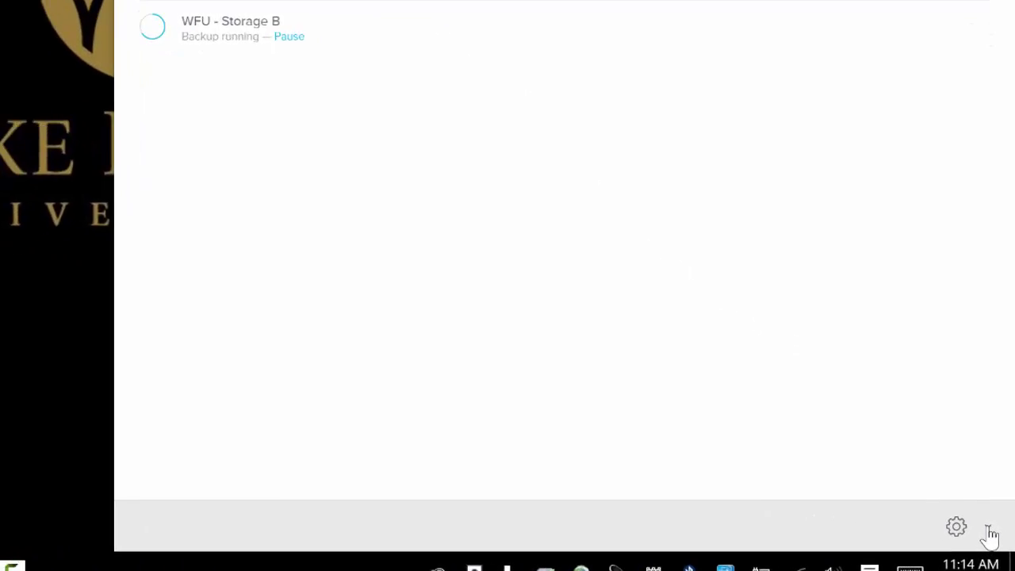
{"action": "left_click", "coordinate": [992, 533]}
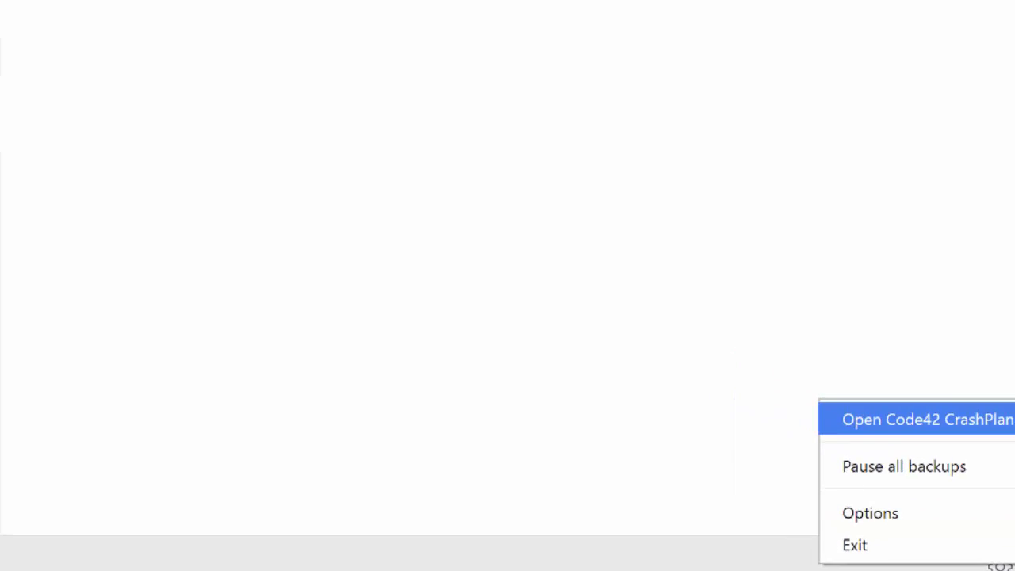
{"action": "left_click", "coordinate": [969, 366]}
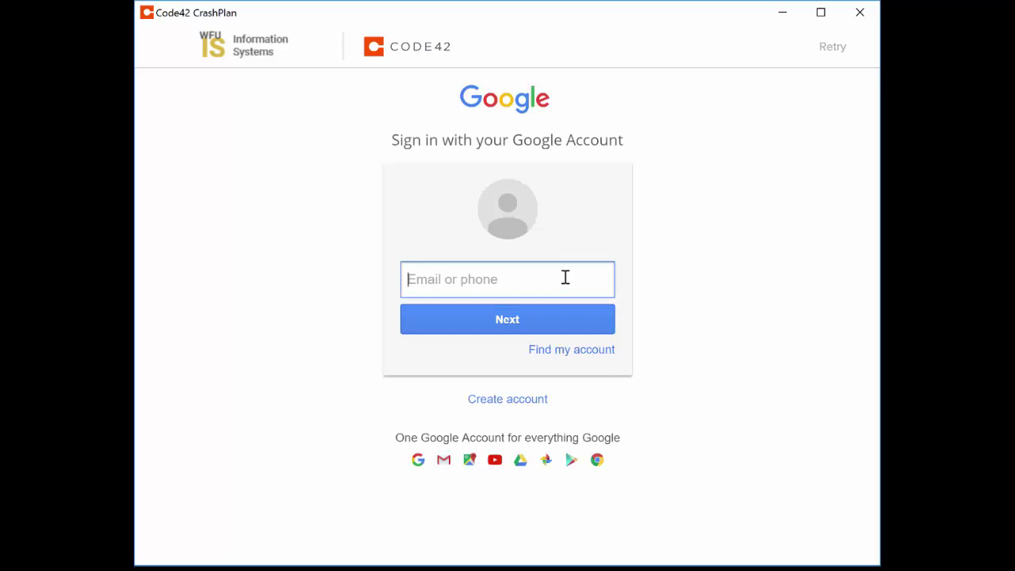
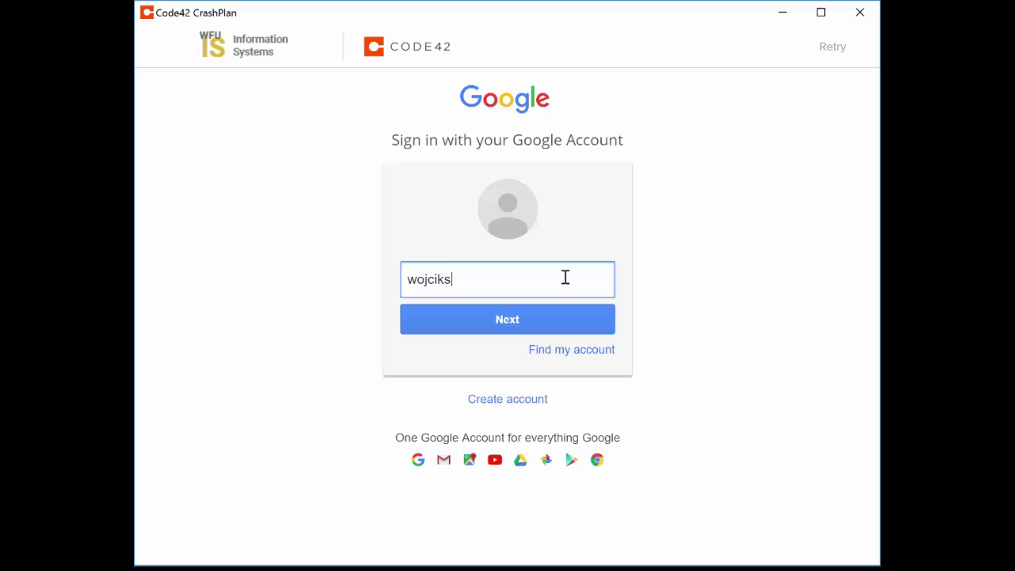
- Sign in with the WFU Google account e-mail, its password and the Authenticator verification code
{"action": "key", "text": "Return"}
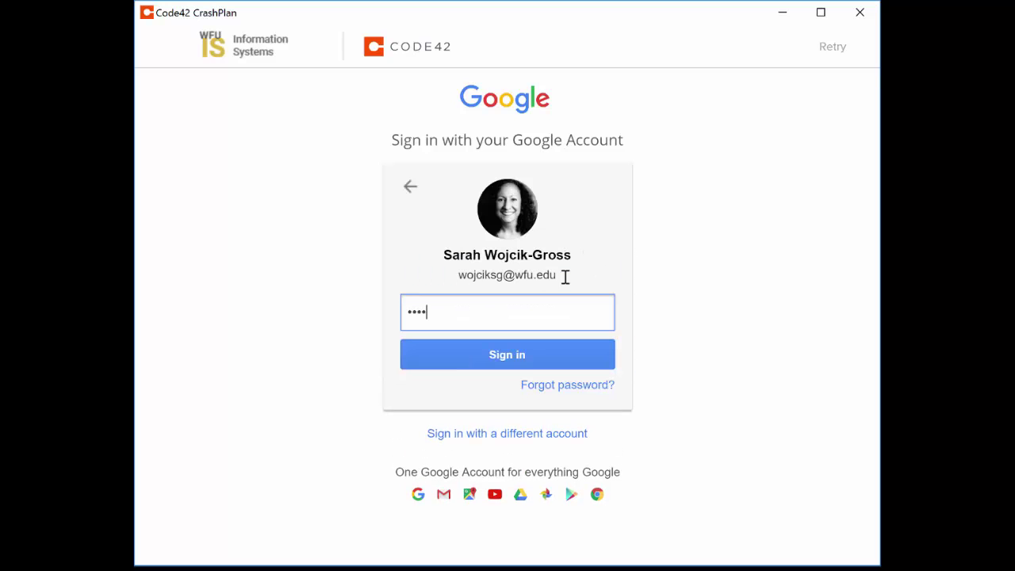
{"action": "key", "text": "Return"}
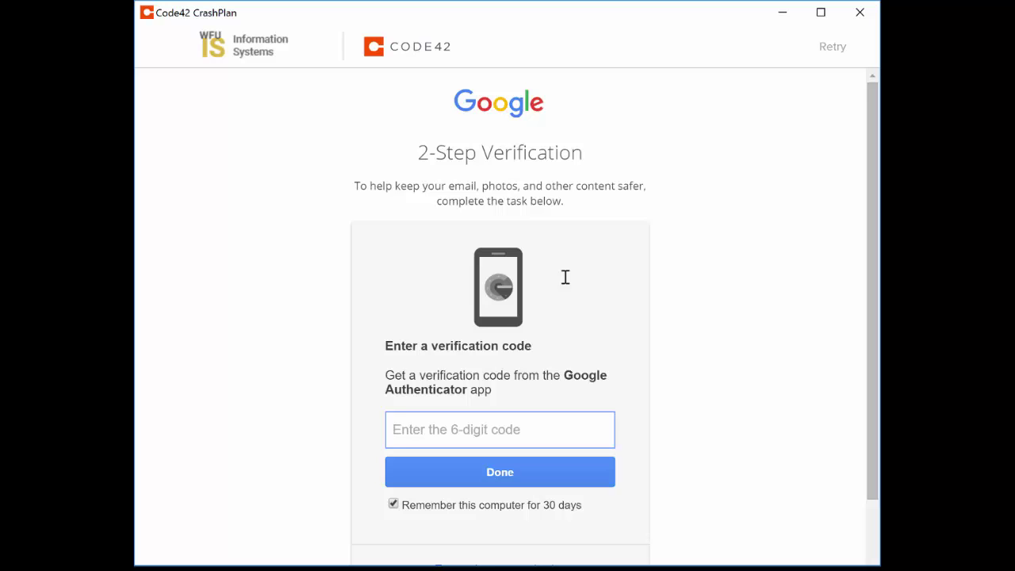
{"action": "key", "text": "Return"}
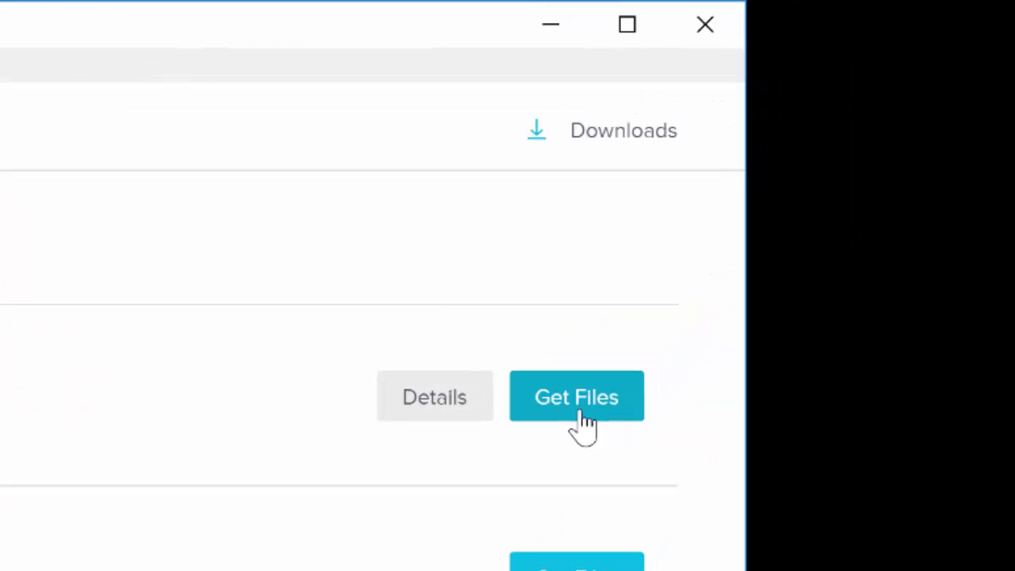
- Browse WFU - Storage B's backed-up Desktop folder and check Google2StepVerificationInstructions.docx (358 KB)
{"action": "left_click", "coordinate": [577, 409]}
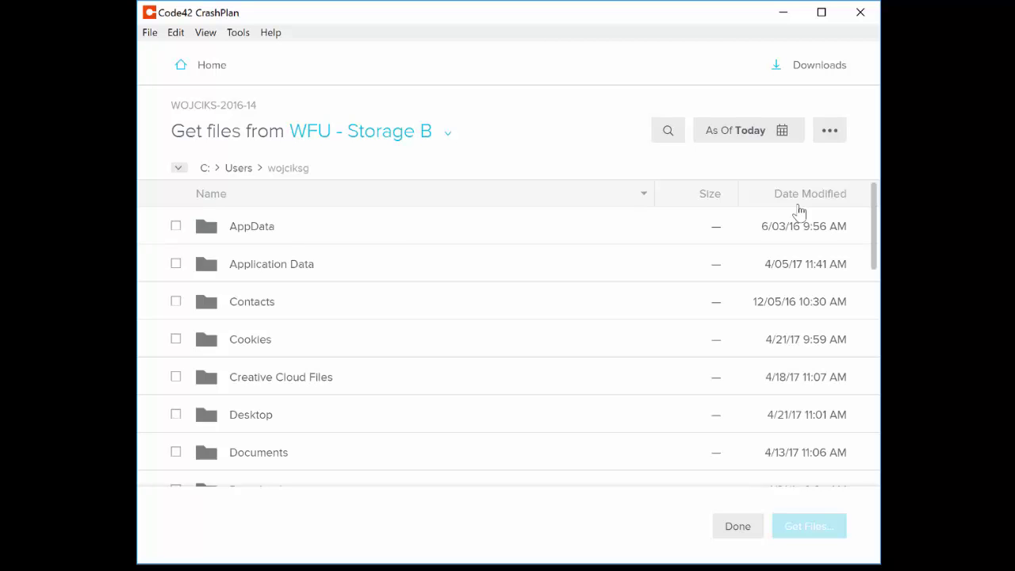
{"action": "scroll", "coordinate": [574, 272], "scroll_direction": "down", "scroll_amount": 6}
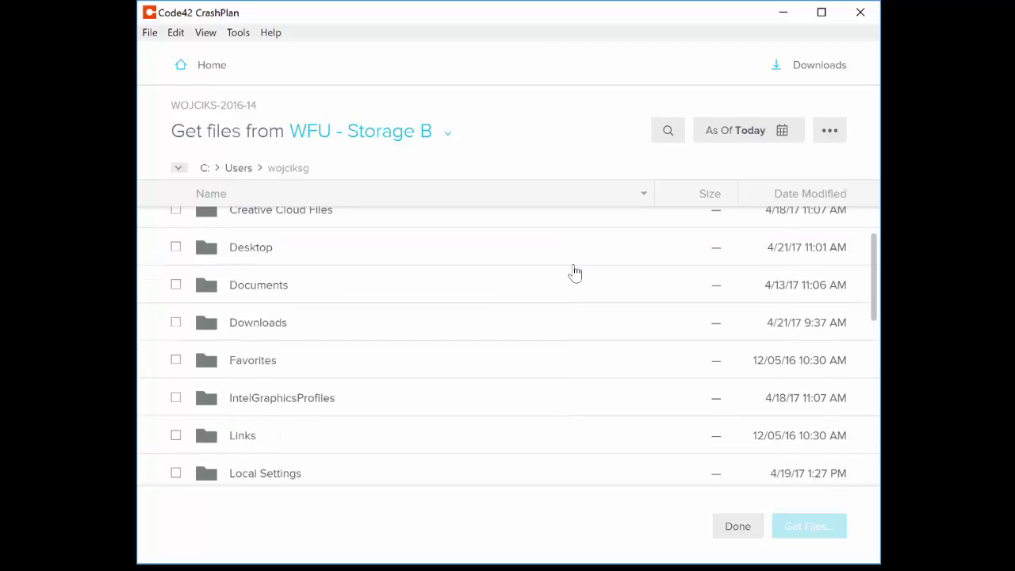
{"action": "scroll", "coordinate": [575, 272], "scroll_direction": "down", "scroll_amount": 3}
{"action": "scroll", "coordinate": [573, 272], "scroll_direction": "up", "scroll_amount": 10}
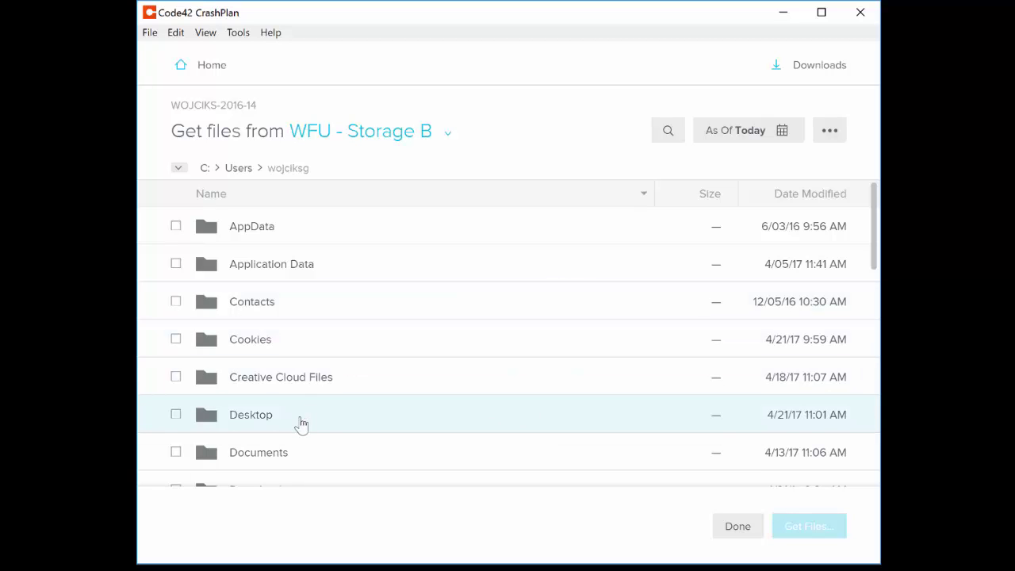
{"action": "scroll", "coordinate": [310, 413], "scroll_direction": "down", "scroll_amount": 5}
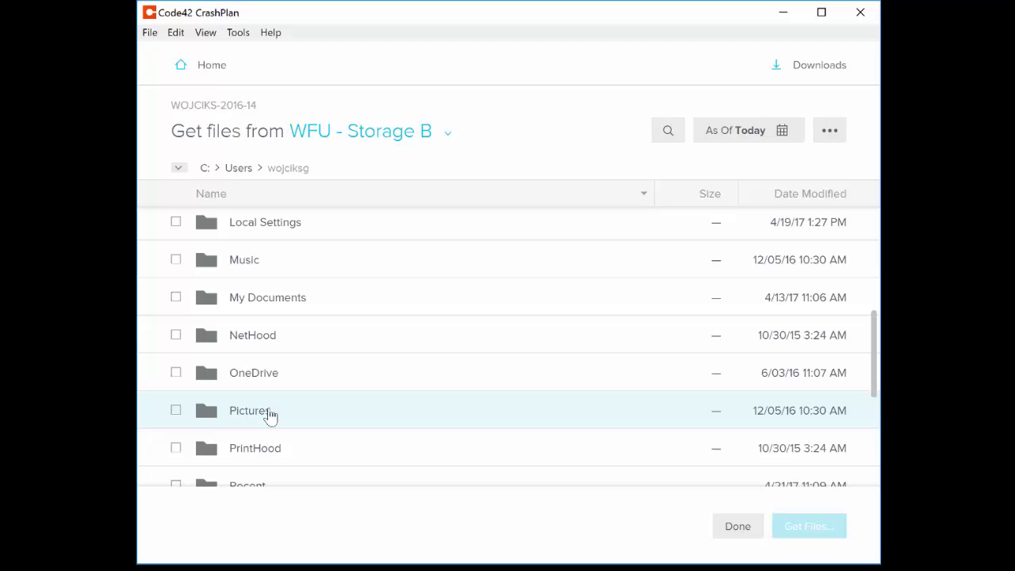
{"action": "scroll", "coordinate": [321, 372], "scroll_direction": "up", "scroll_amount": 5}
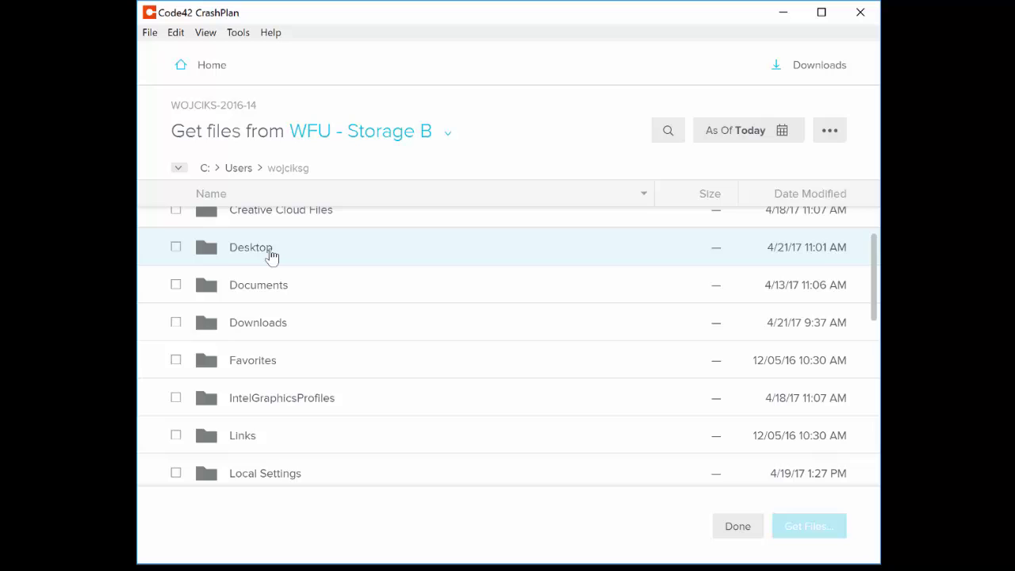
{"action": "left_click", "coordinate": [271, 254]}
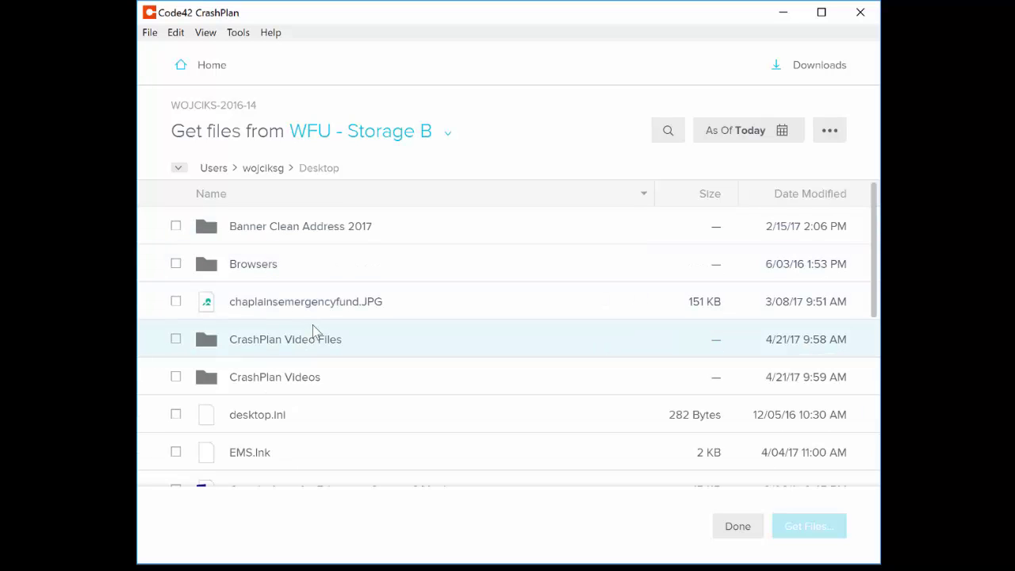
{"action": "scroll", "coordinate": [315, 332], "scroll_direction": "down", "scroll_amount": 2}
{"action": "scroll", "coordinate": [316, 331], "scroll_direction": "down", "scroll_amount": 2}
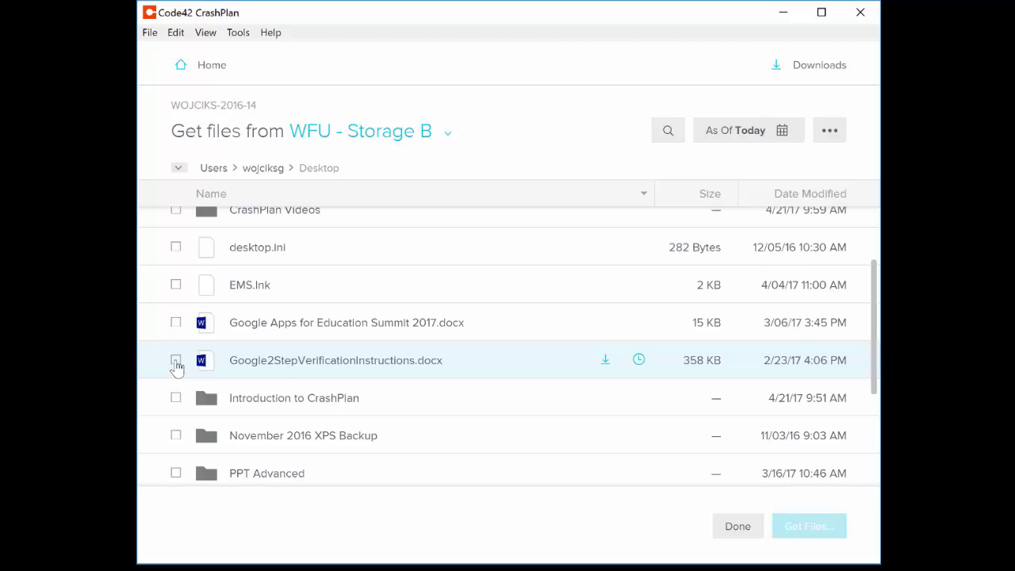
{"action": "left_click", "coordinate": [176, 361]}
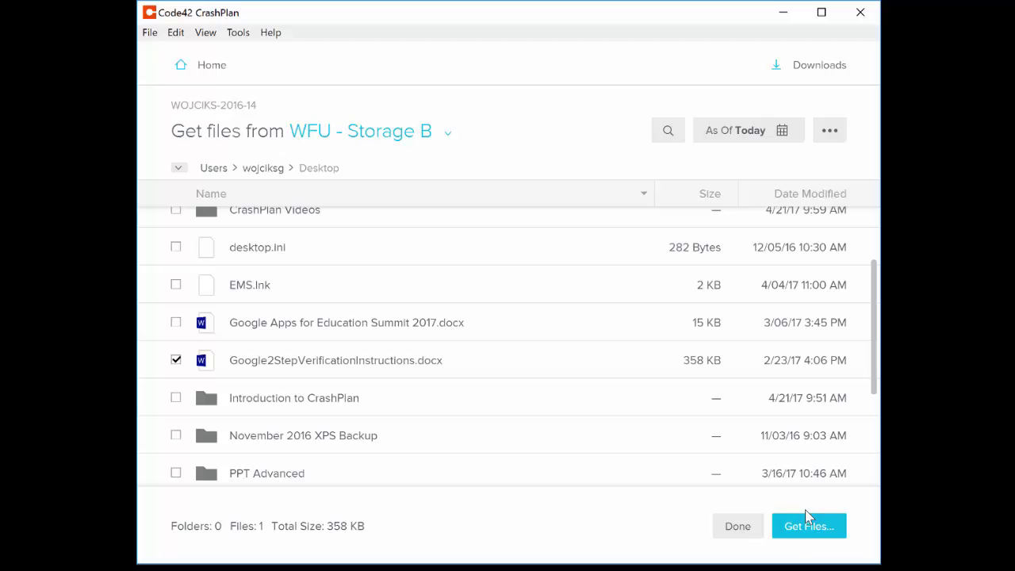
- Restore the file to the Desktop, renaming if it exists, keeping Current permissions
{"action": "left_click", "coordinate": [818, 534]}
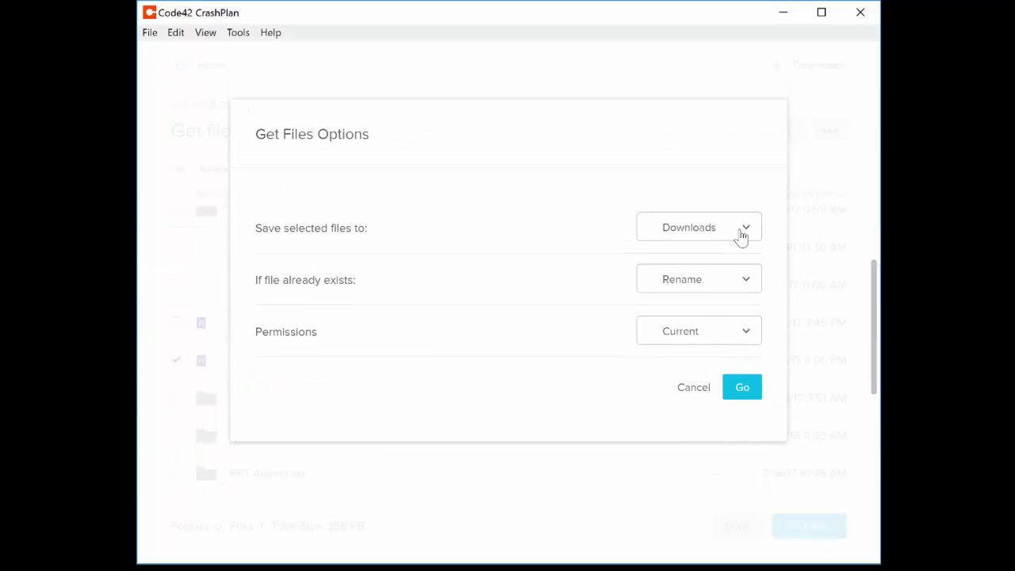
{"action": "left_click", "coordinate": [741, 234]}
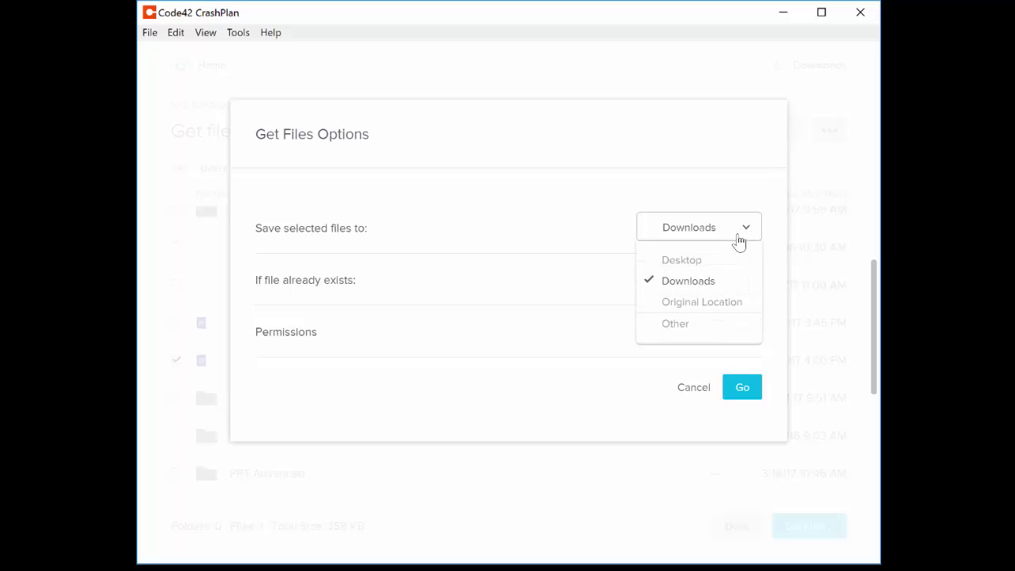
{"action": "left_click", "coordinate": [714, 264]}
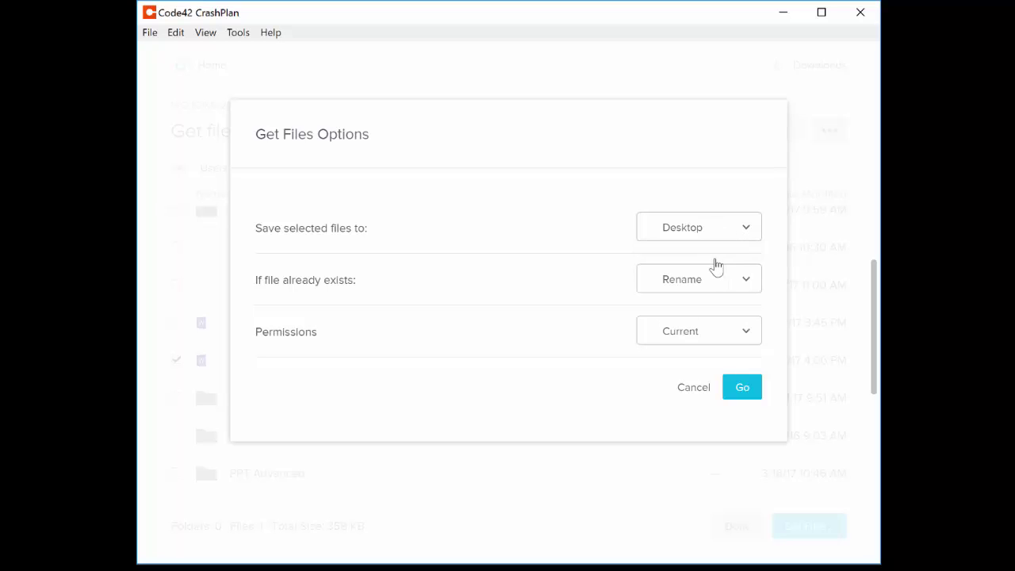
{"action": "left_click", "coordinate": [716, 285]}
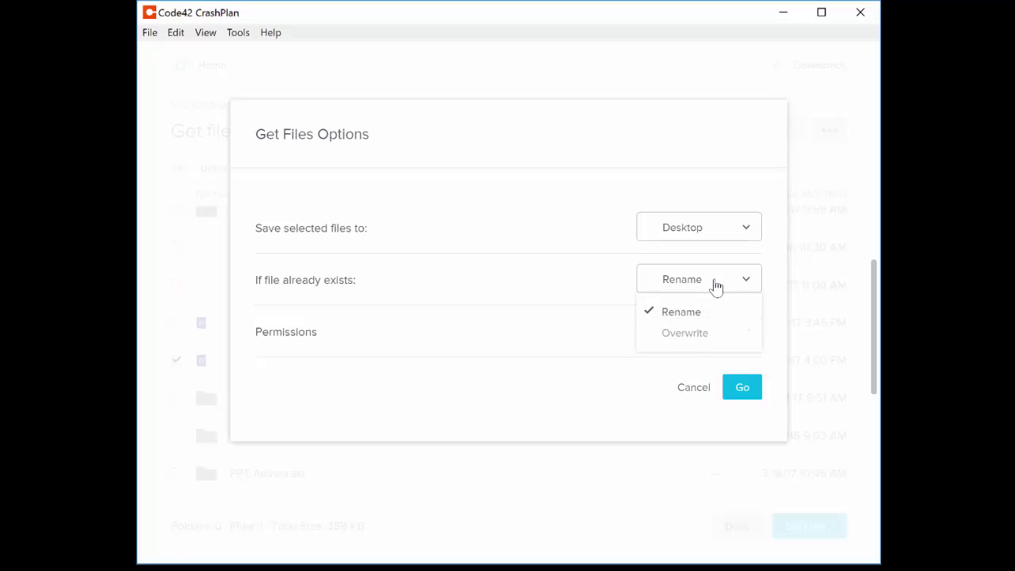
{"action": "left_click", "coordinate": [775, 273]}
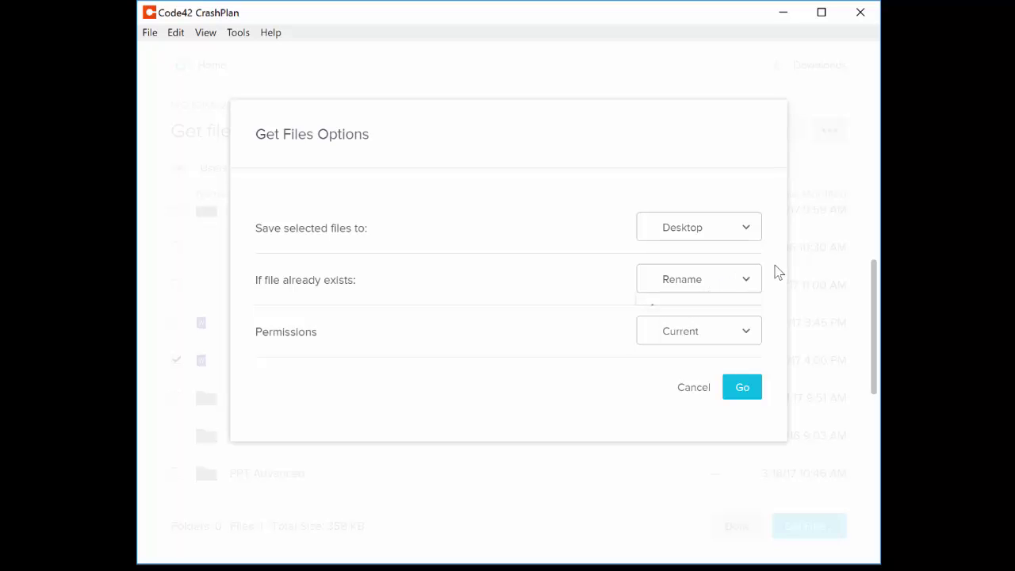
{"action": "left_click", "coordinate": [750, 333]}
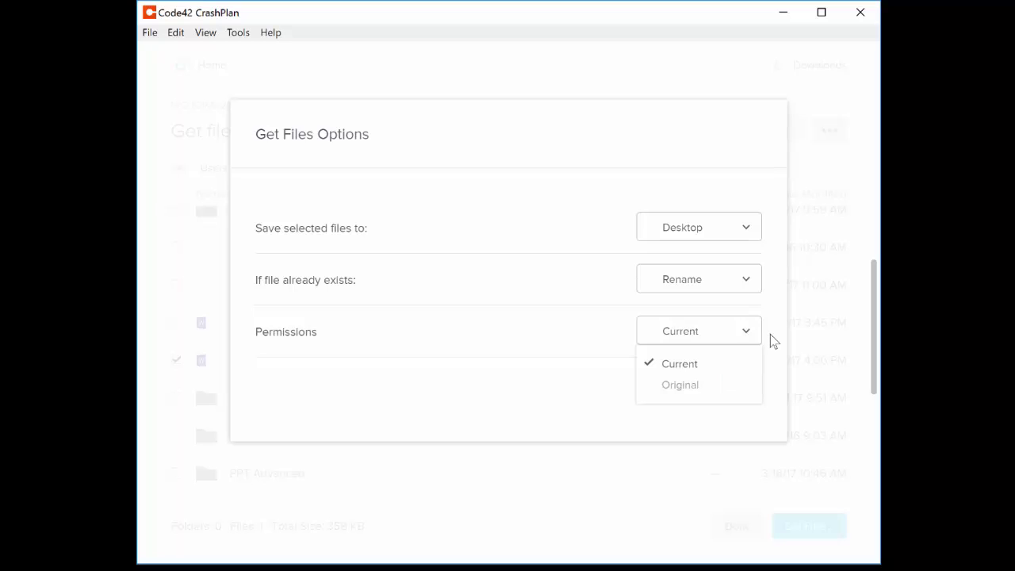
{"action": "left_click", "coordinate": [768, 332]}
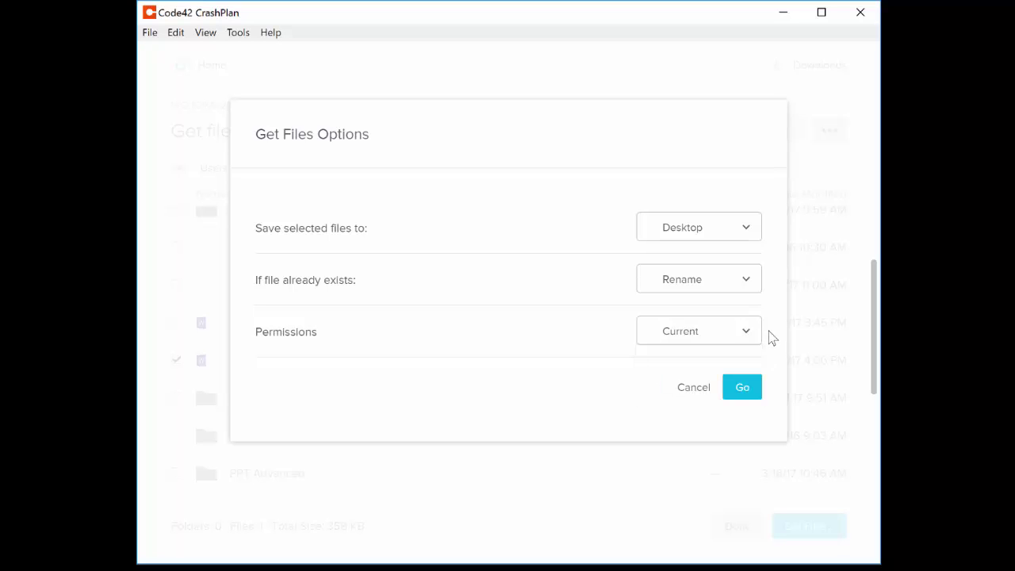
{"action": "left_click", "coordinate": [747, 392]}
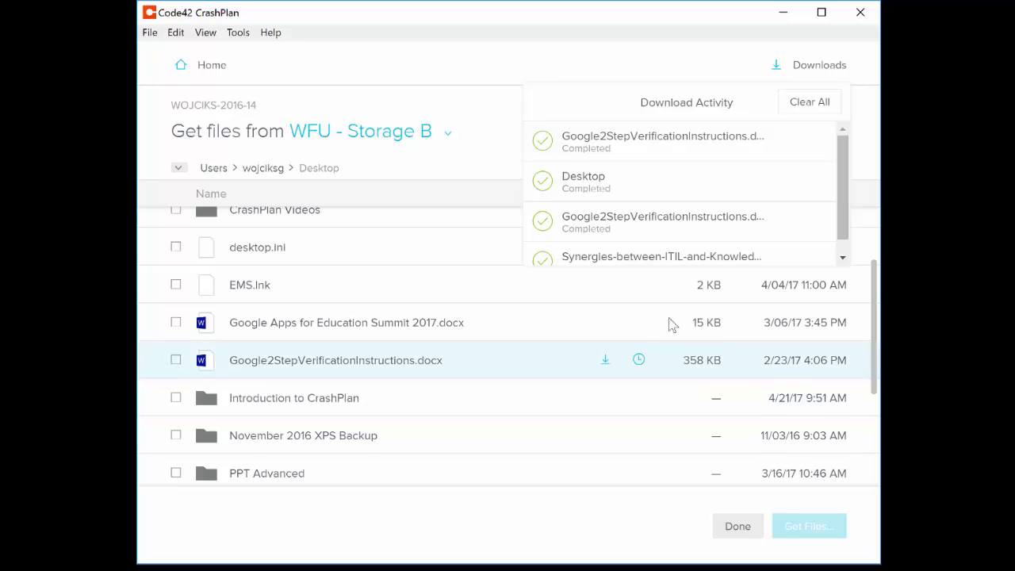
- Check the Downloads panel to confirm the restore completed, then show the desktop
{"action": "mouse_move", "coordinate": [790, 151]}
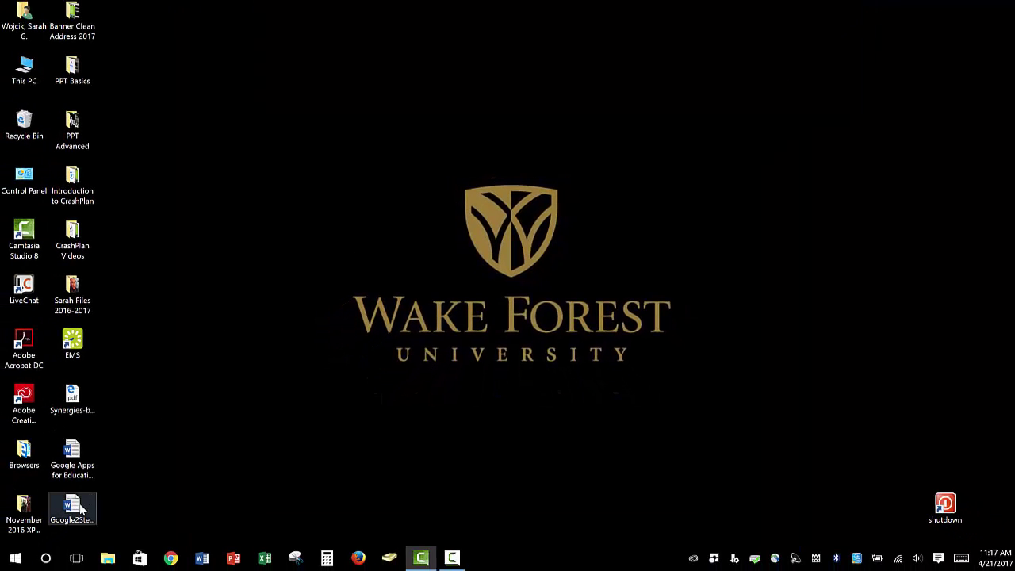
- Select the restored Google2StepVerificationInstructions.docx icon on the desktop
{"action": "left_click", "coordinate": [80, 510]}
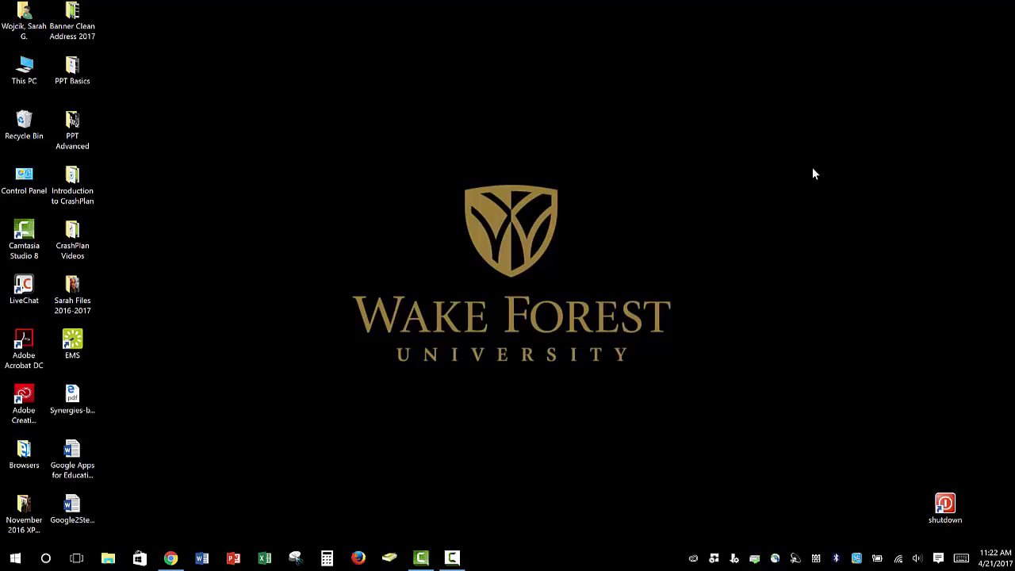
- Go to crashplan.wfu.edu in Chrome and sign in with the WFU Google account and its password
{"action": "left_click", "coordinate": [170, 559]}
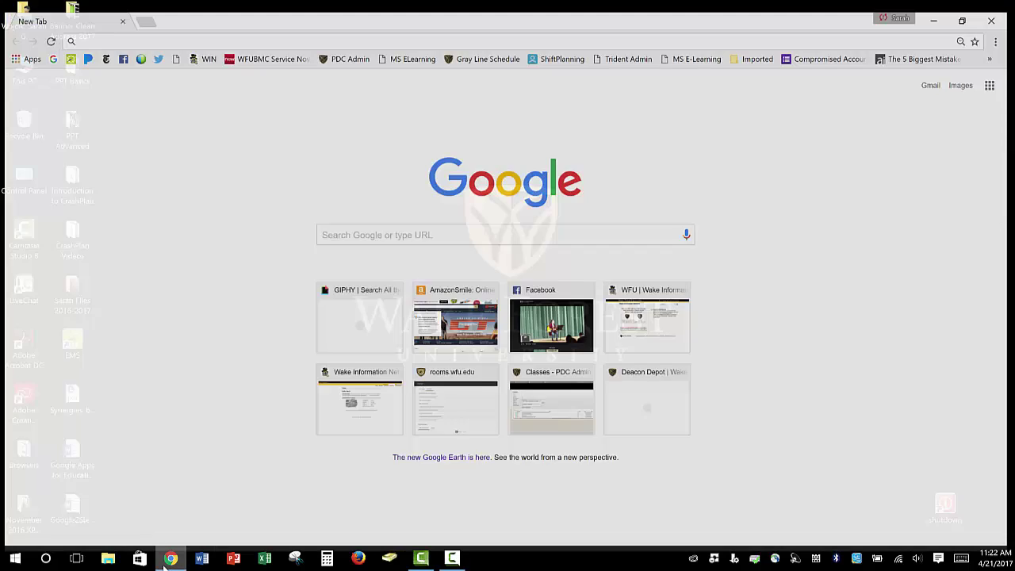
{"action": "type", "text": "crashp"}
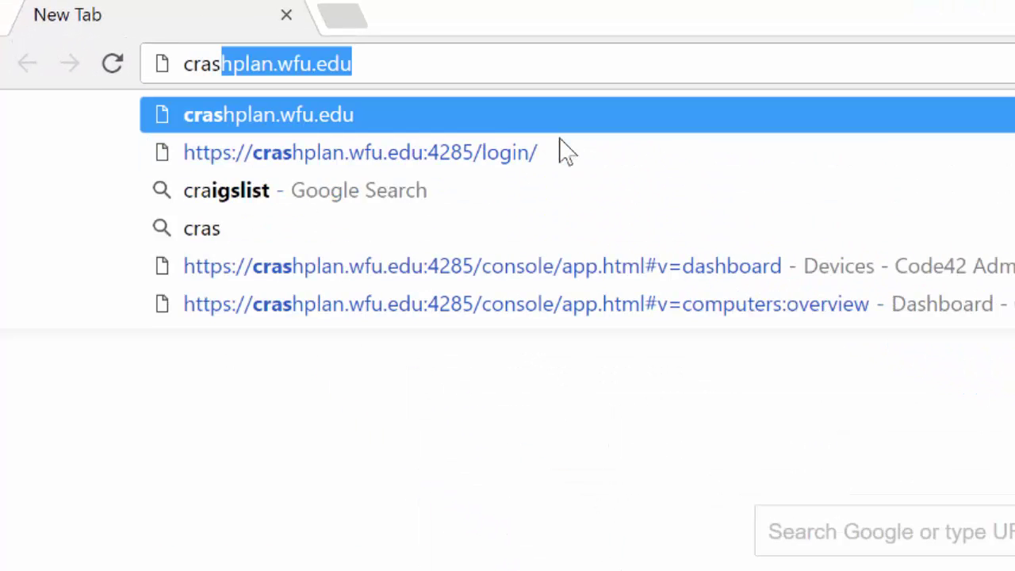
{"action": "type", "text": "lan.wfu.edu"}
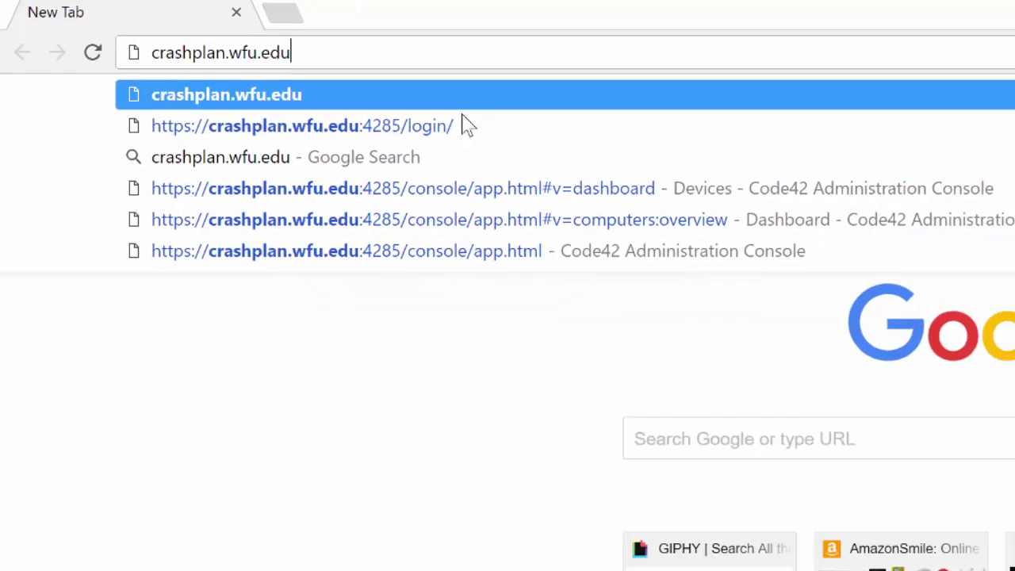
{"action": "key", "text": "Return"}
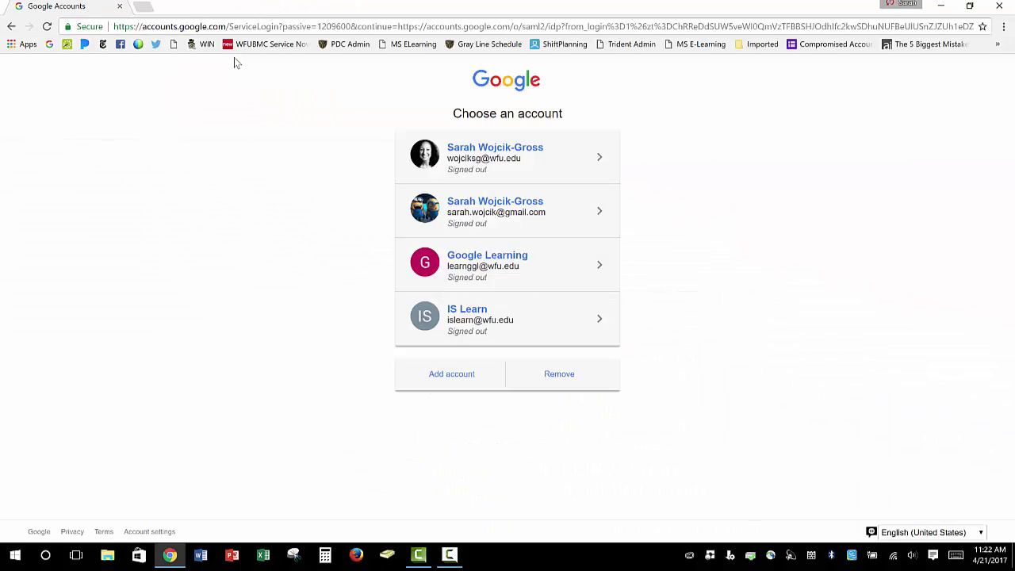
{"action": "left_click", "coordinate": [537, 164]}
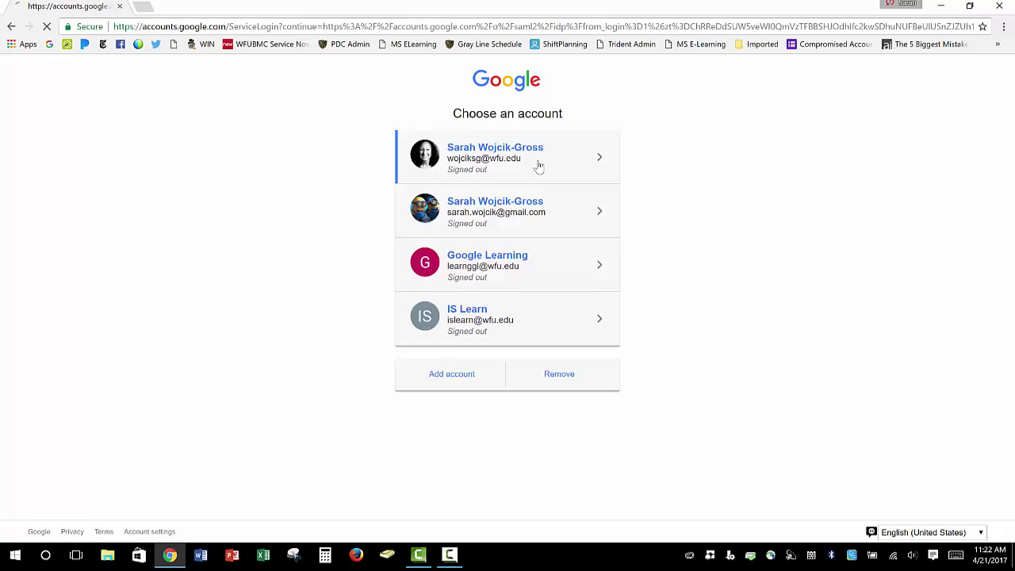
{"action": "type", "text": "*****"}
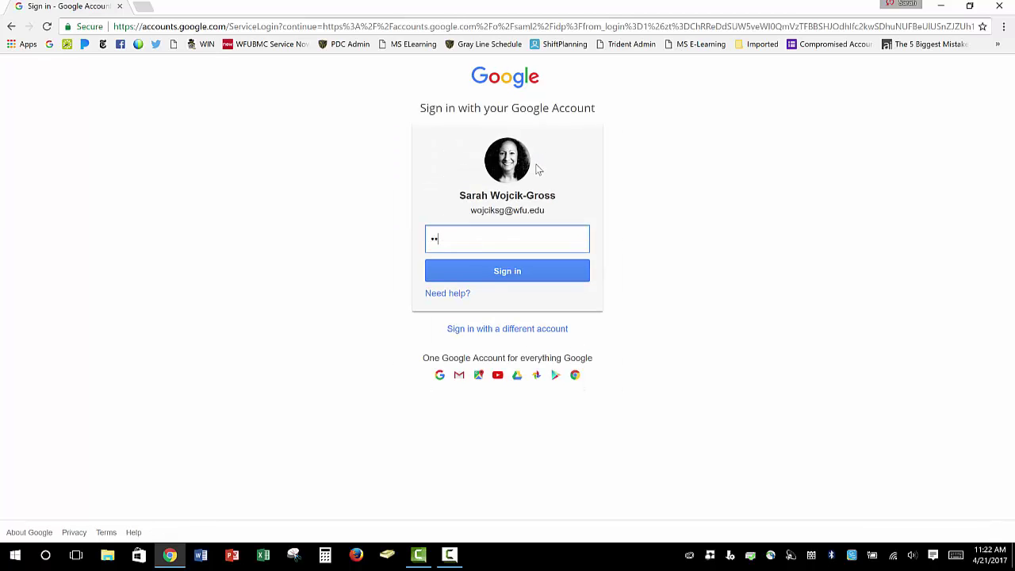
{"action": "type", "text": "***"}
{"action": "key", "text": "Return"}
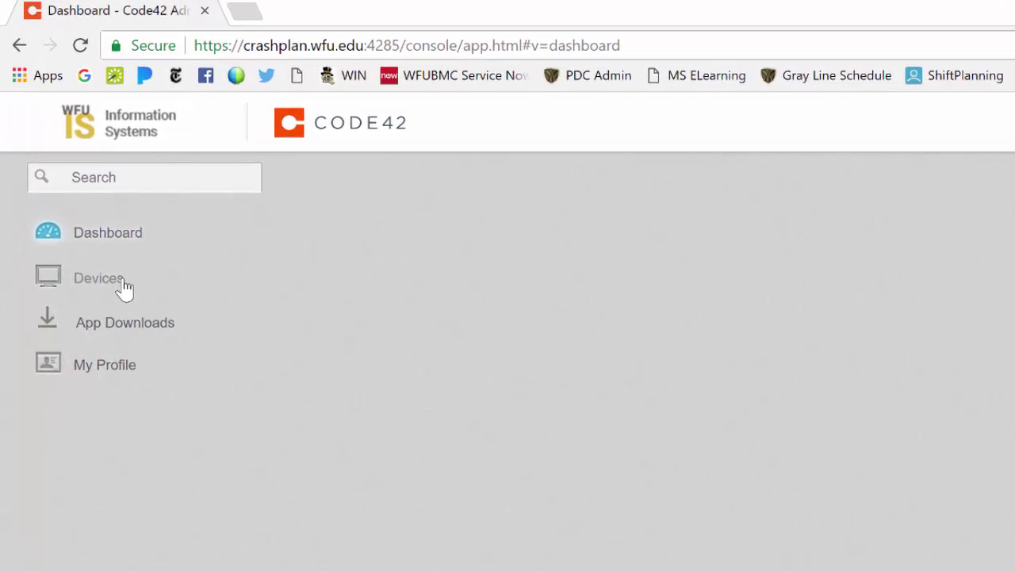
- Select the Windows computer under Devices and launch its Web Restore from WFU - Storage A
{"action": "left_click", "coordinate": [98, 278]}
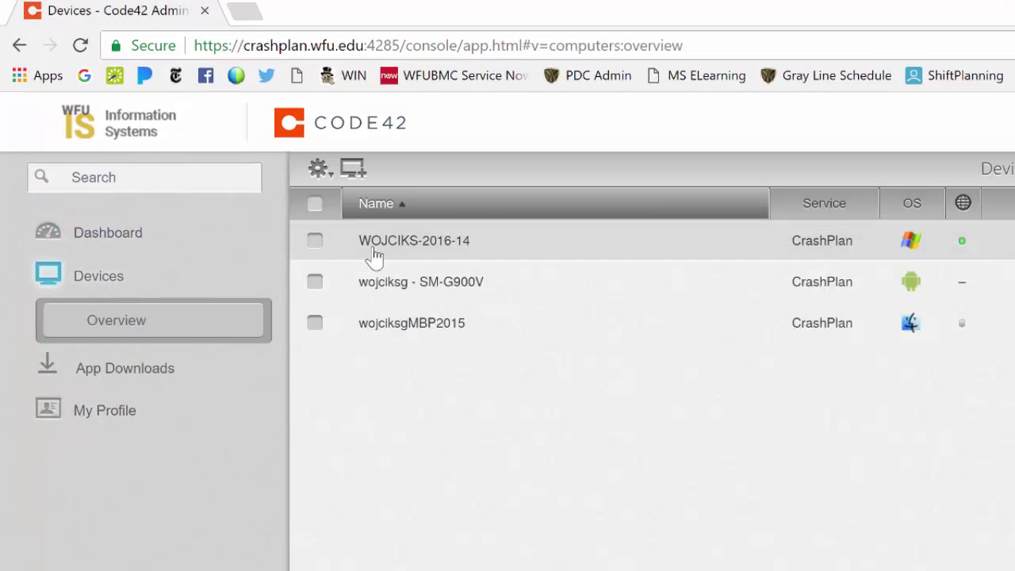
{"action": "left_click", "coordinate": [315, 242]}
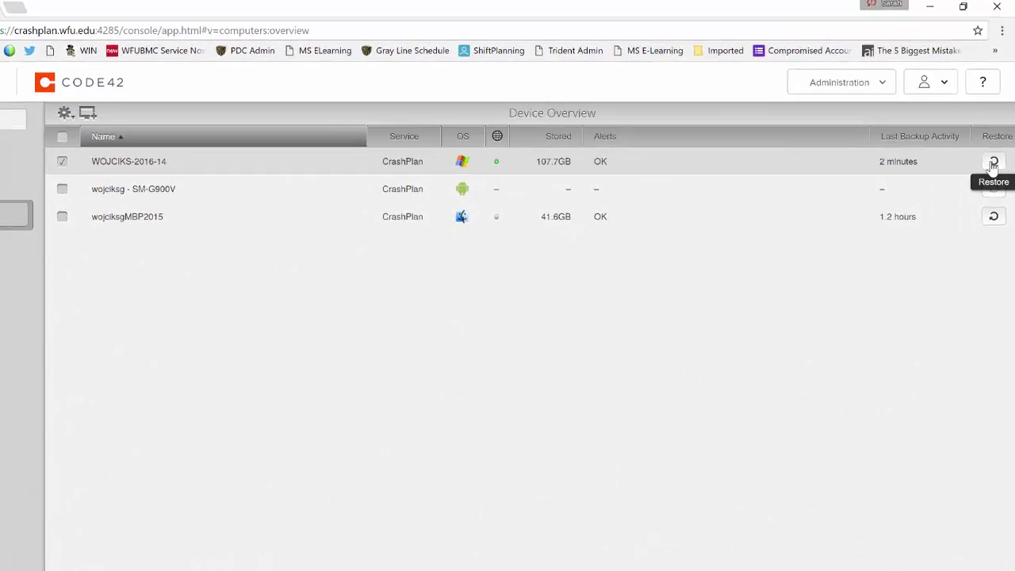
{"action": "left_click", "coordinate": [994, 163]}
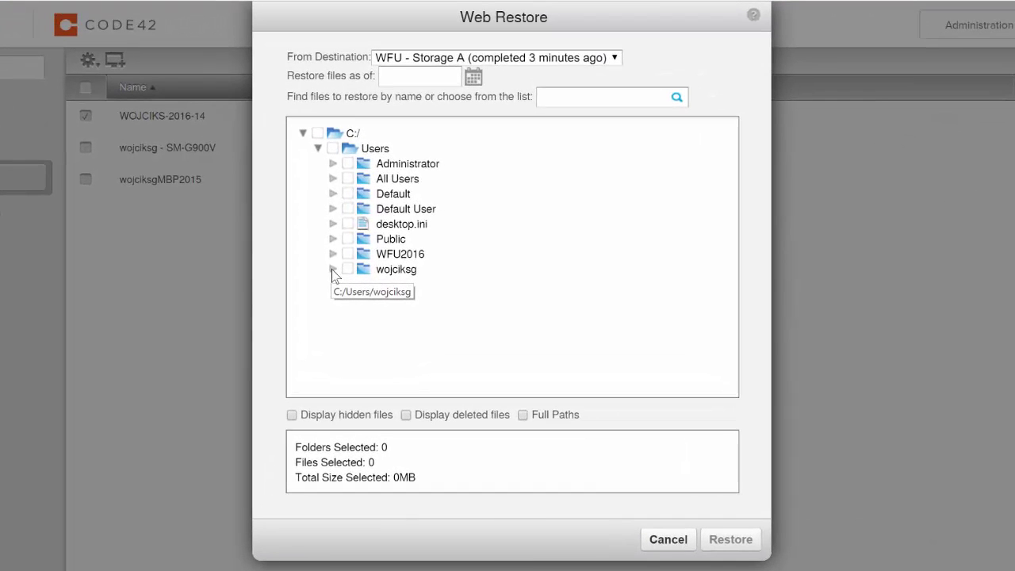
- In the user's Desktop folder, tick the Synergies PDF's 01/20/17 04:06 PM version and restore it
{"action": "left_click", "coordinate": [333, 270]}
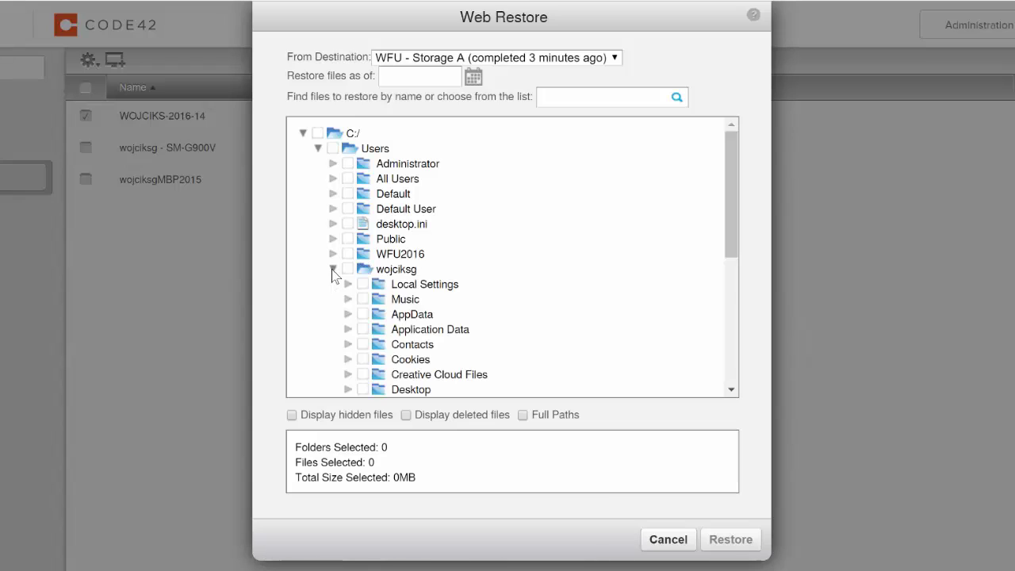
{"action": "scroll", "coordinate": [428, 333], "scroll_direction": "down", "scroll_amount": 3}
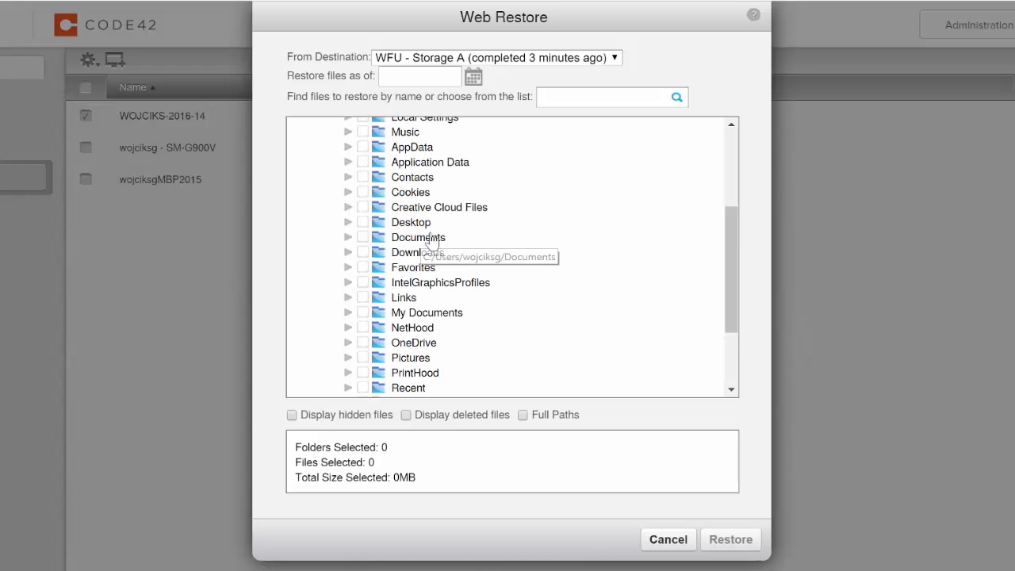
{"action": "left_click", "coordinate": [346, 223]}
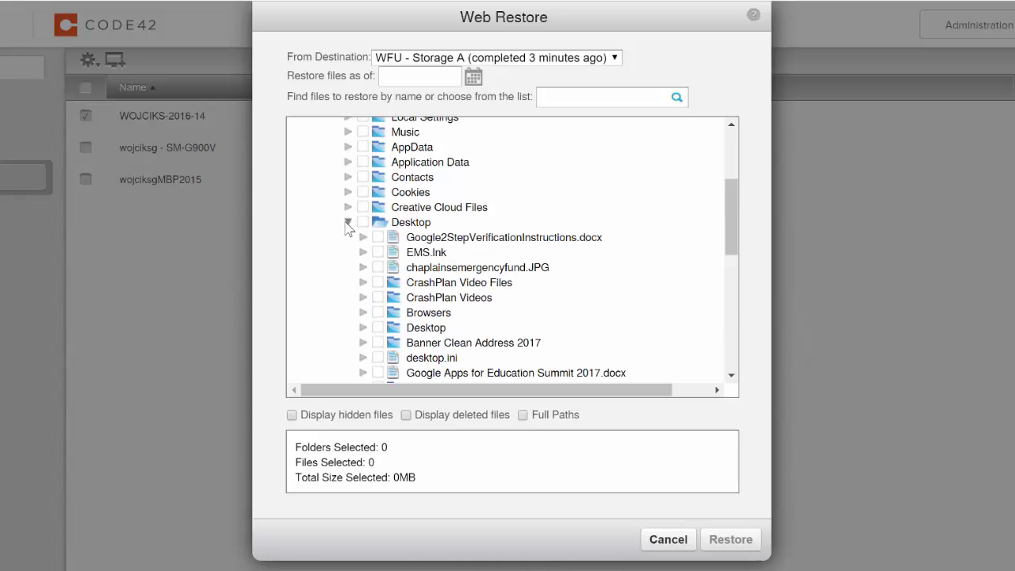
{"action": "left_click", "coordinate": [347, 223]}
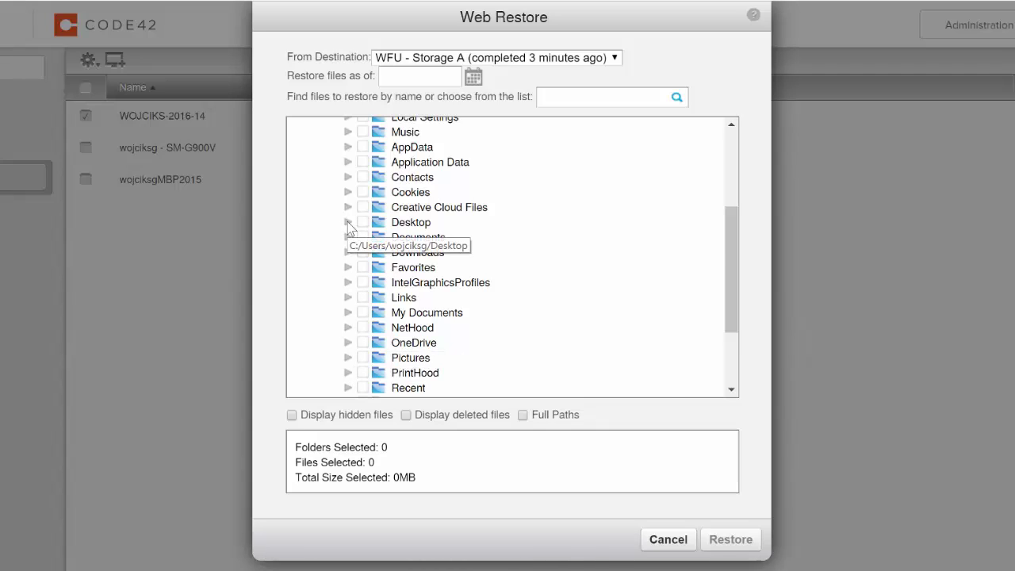
{"action": "left_click", "coordinate": [347, 222]}
{"action": "scroll", "coordinate": [384, 314], "scroll_direction": "down", "scroll_amount": 3}
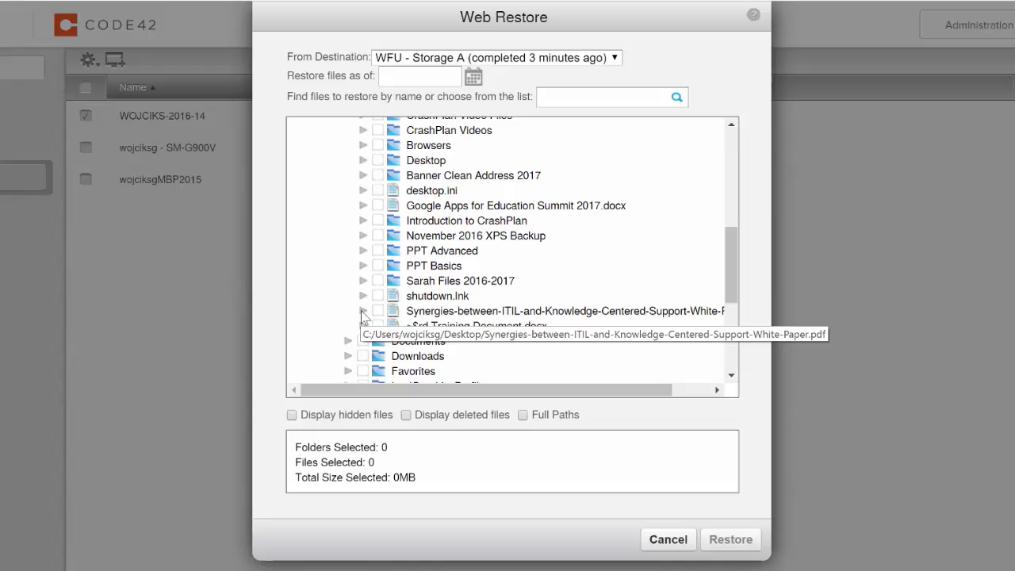
{"action": "left_click", "coordinate": [363, 311]}
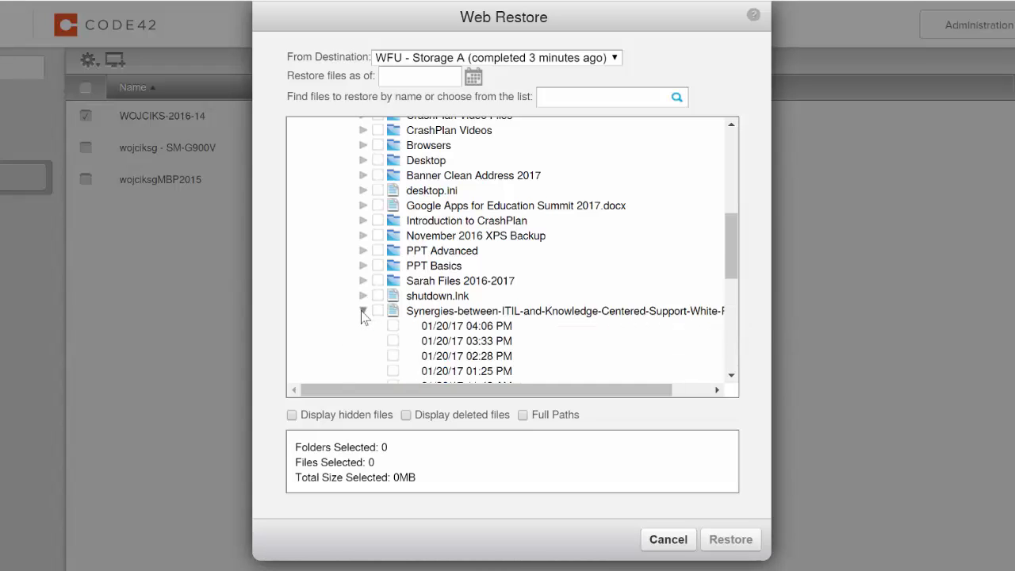
{"action": "scroll", "coordinate": [547, 287], "scroll_direction": "down", "scroll_amount": 3}
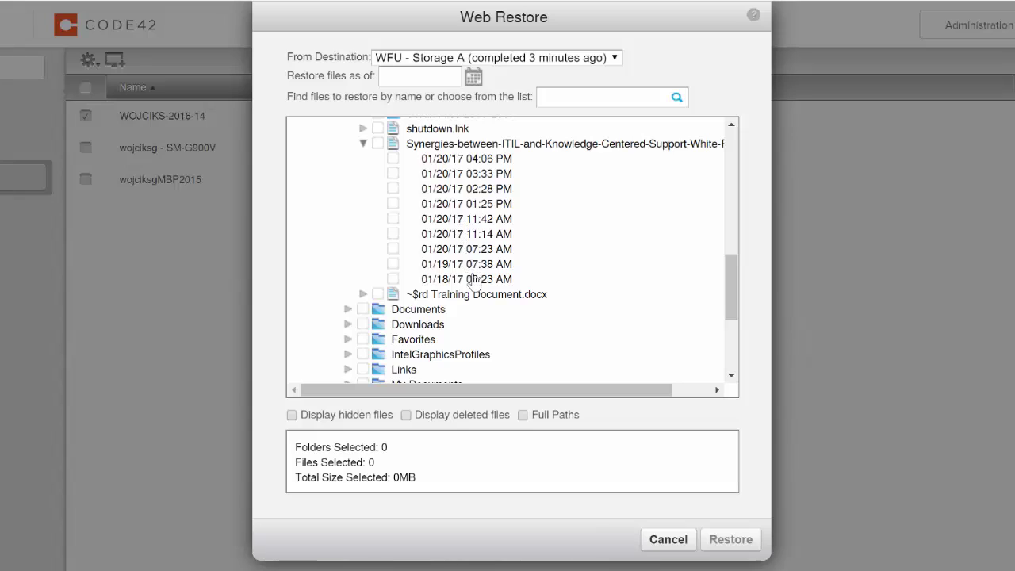
{"action": "left_click", "coordinate": [393, 159]}
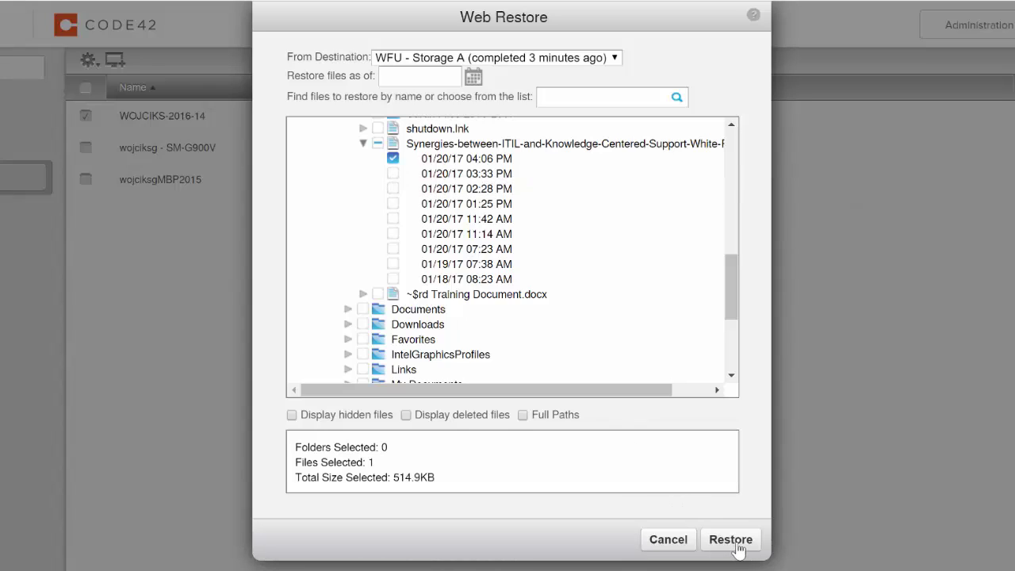
{"action": "left_click", "coordinate": [733, 543]}
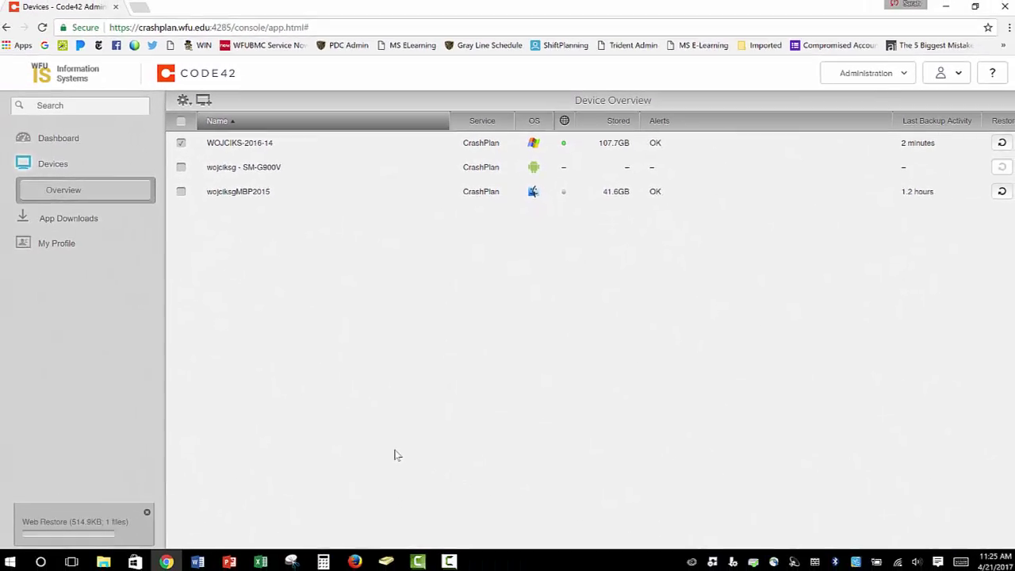